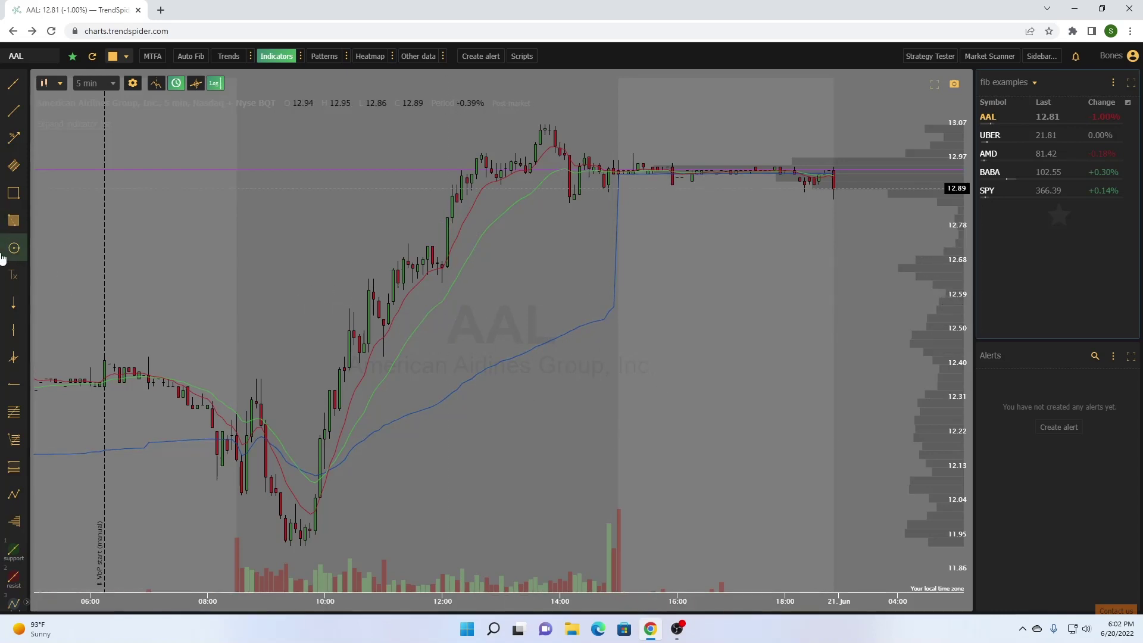
Draw a first Fib Sequence from the AAL morning low and check the nearby lines' options
click(15, 417)
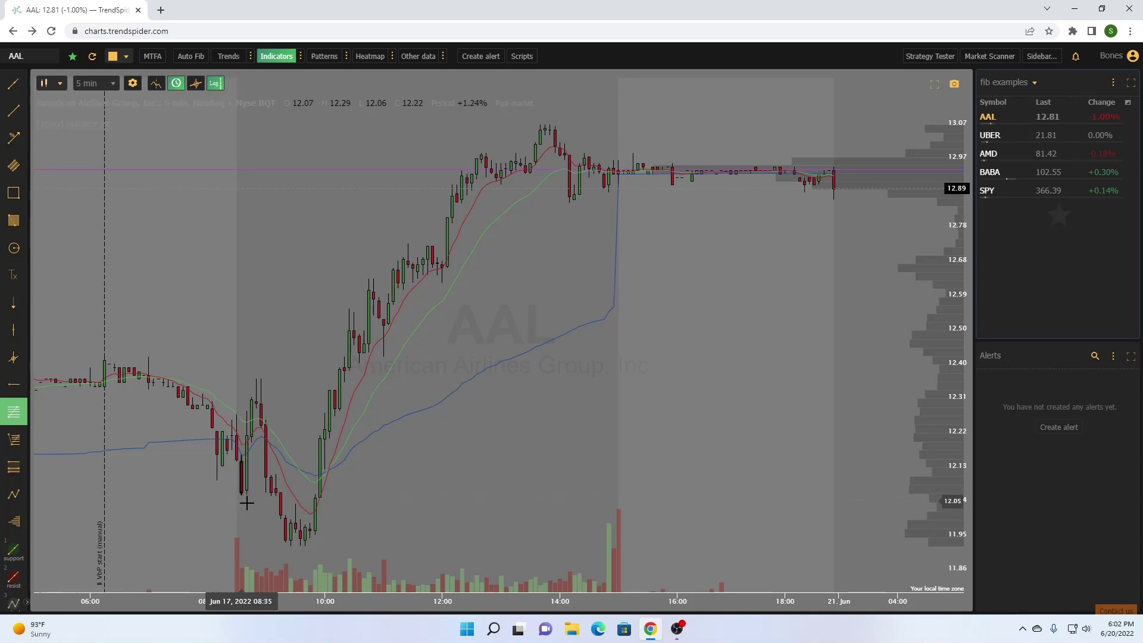
drag(237, 503, 252, 492)
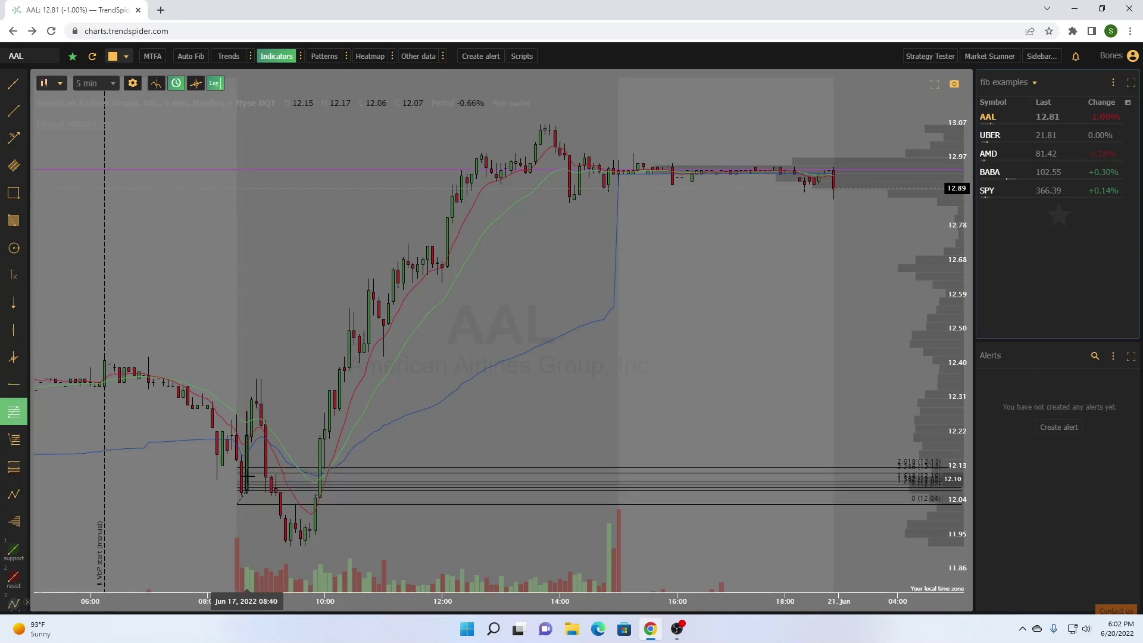
right_click(253, 492)
click(321, 440)
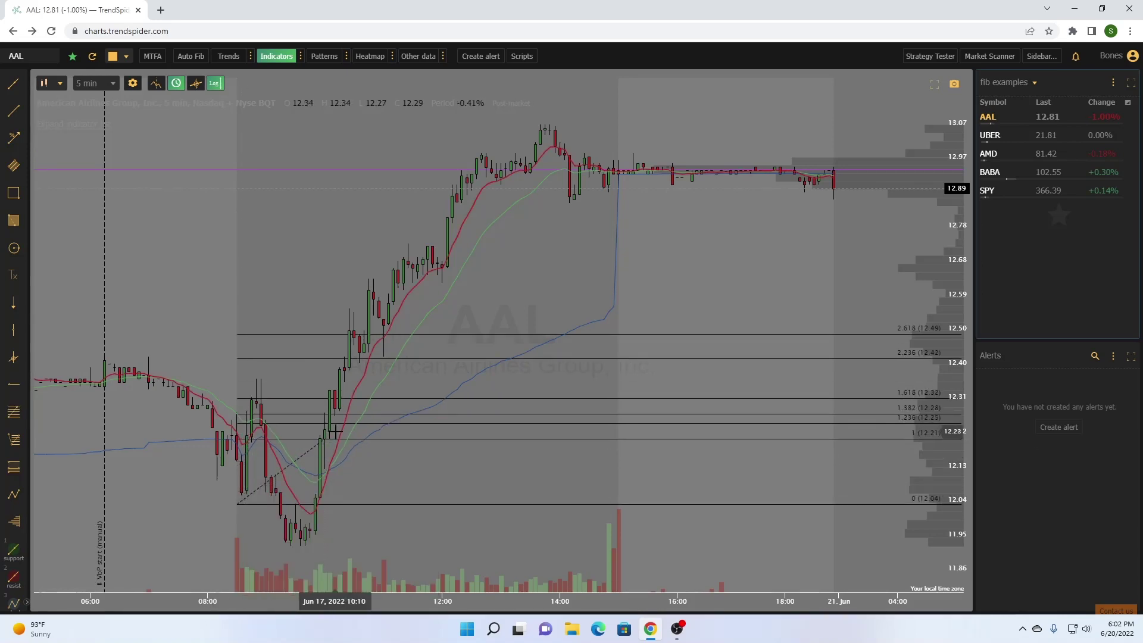
right_click(342, 435)
click(343, 408)
right_click(341, 394)
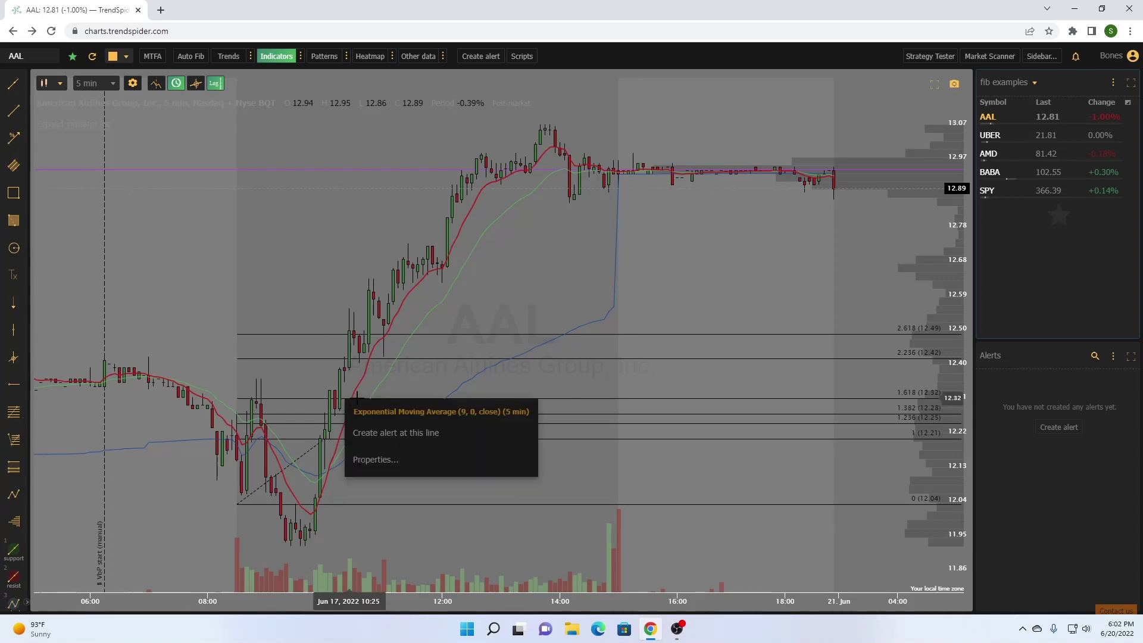
click(402, 351)
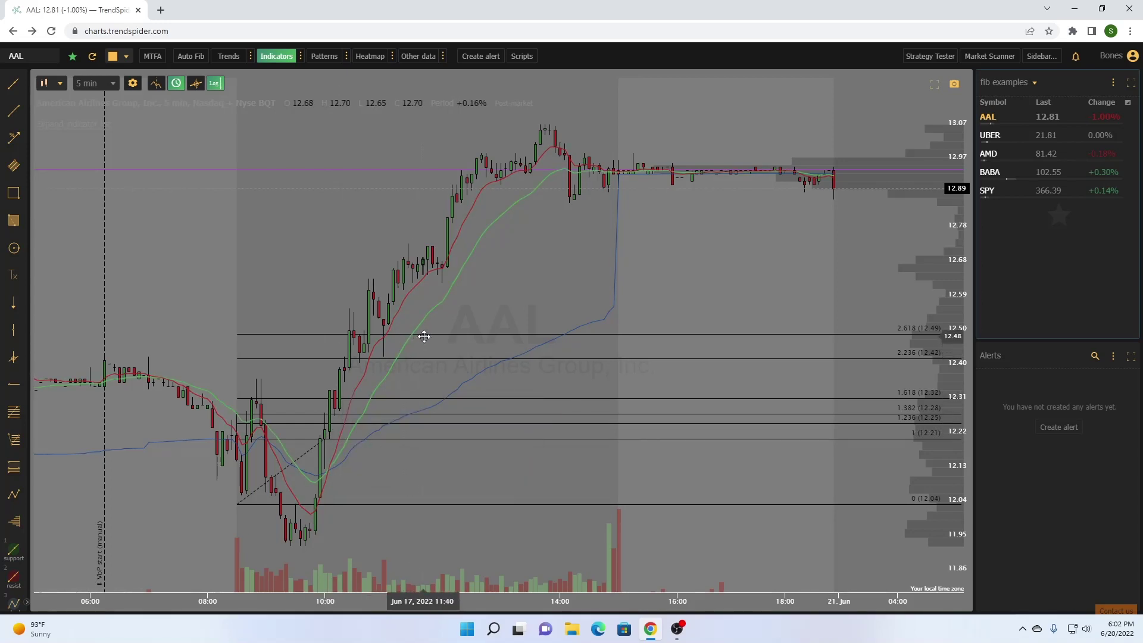
Delete the misplaced Fib Sequence and redraw it from the 12.06 low up to 12.26
right_click(422, 334)
click(458, 410)
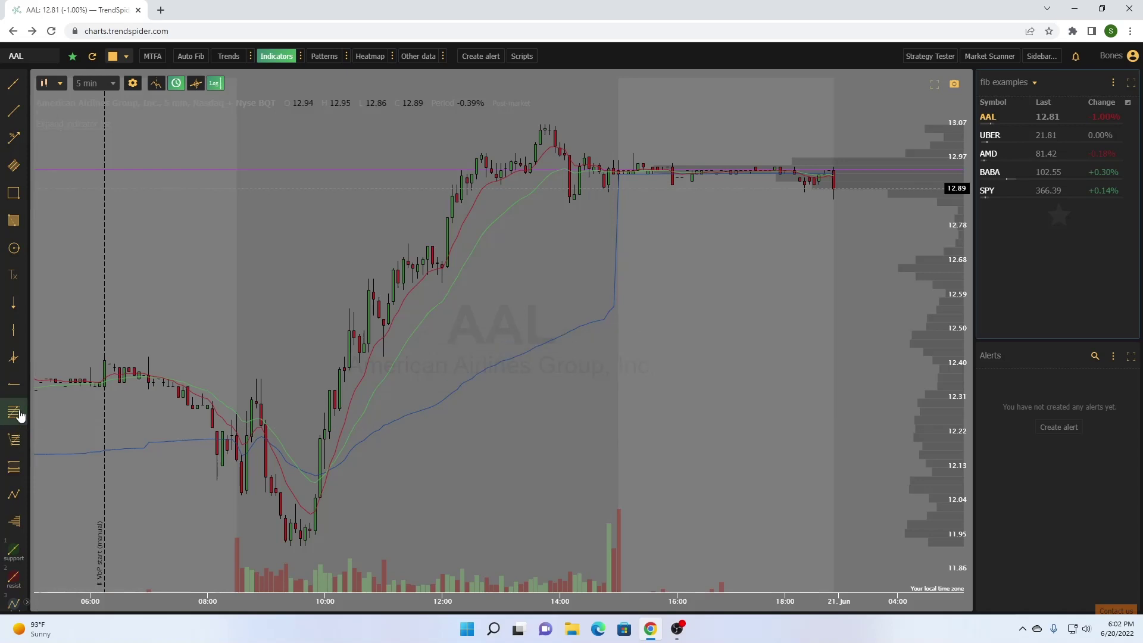
click(14, 411)
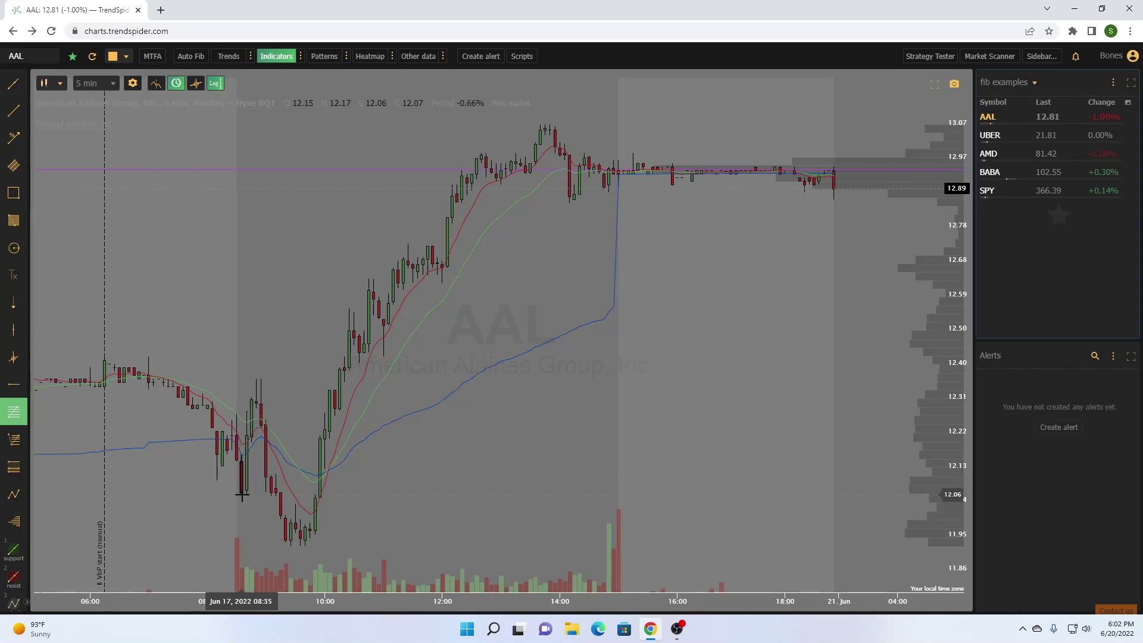
mouse_move(242, 494)
mouse_down()
mouse_move(235, 396)
mouse_move(248, 414)
mouse_up()
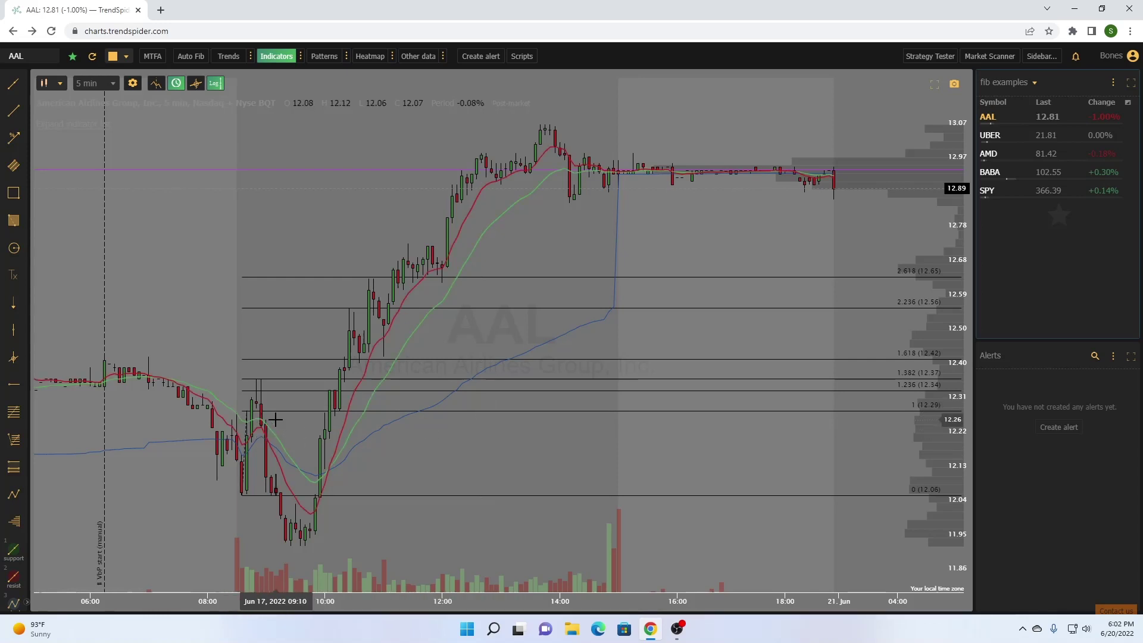
Turn on Reverse in the AAL Fib Sequence properties so levels project down from 12.29
right_click(318, 379)
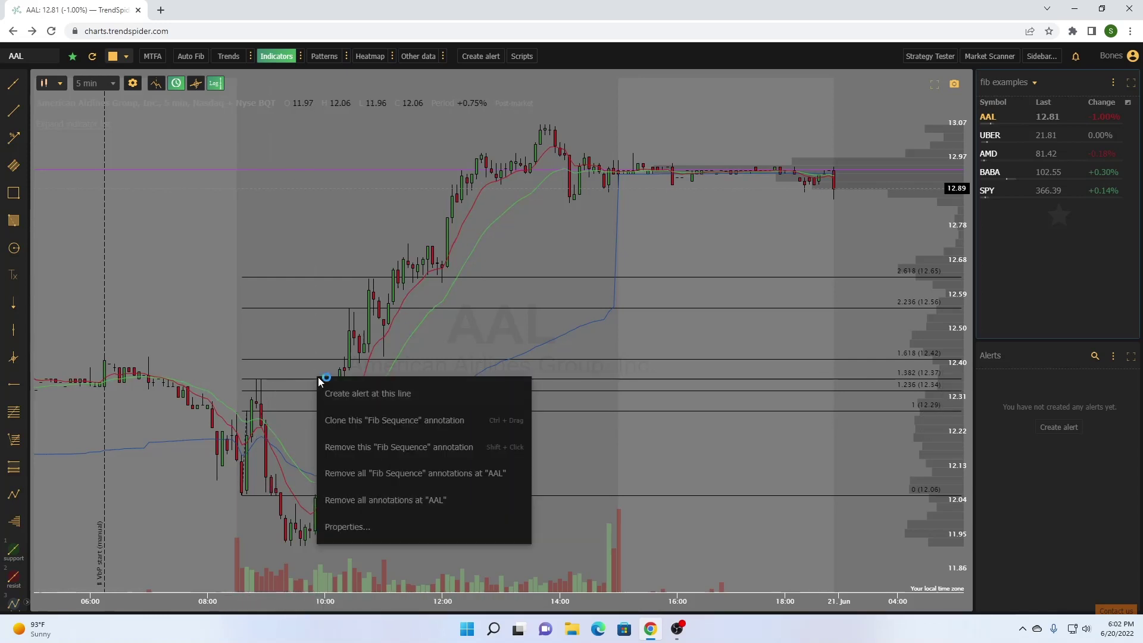
click(379, 528)
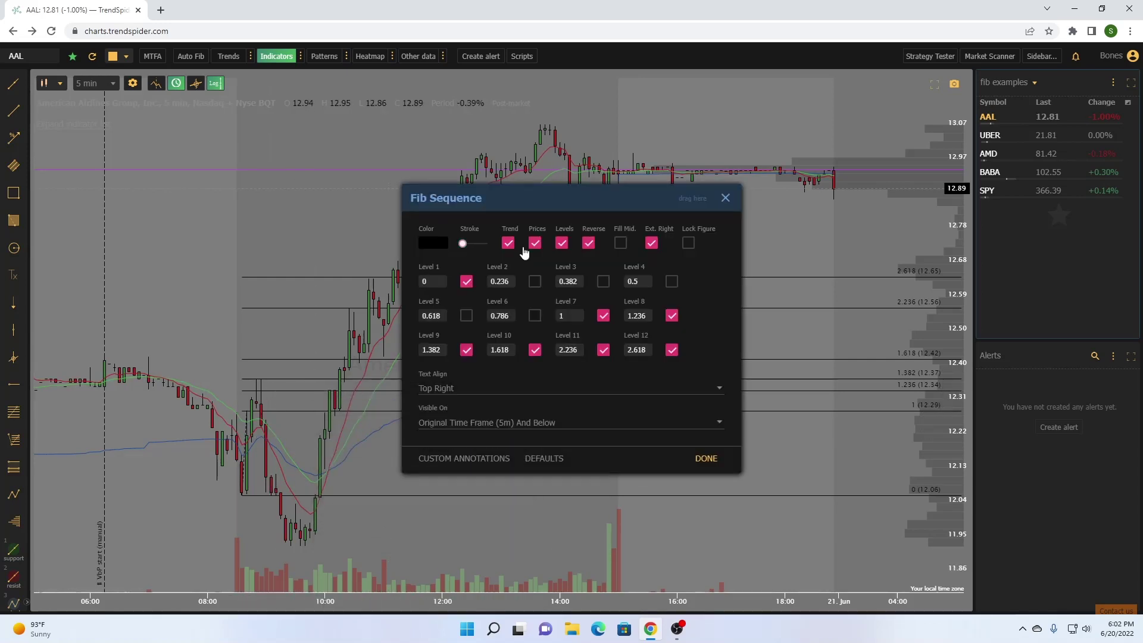
click(585, 244)
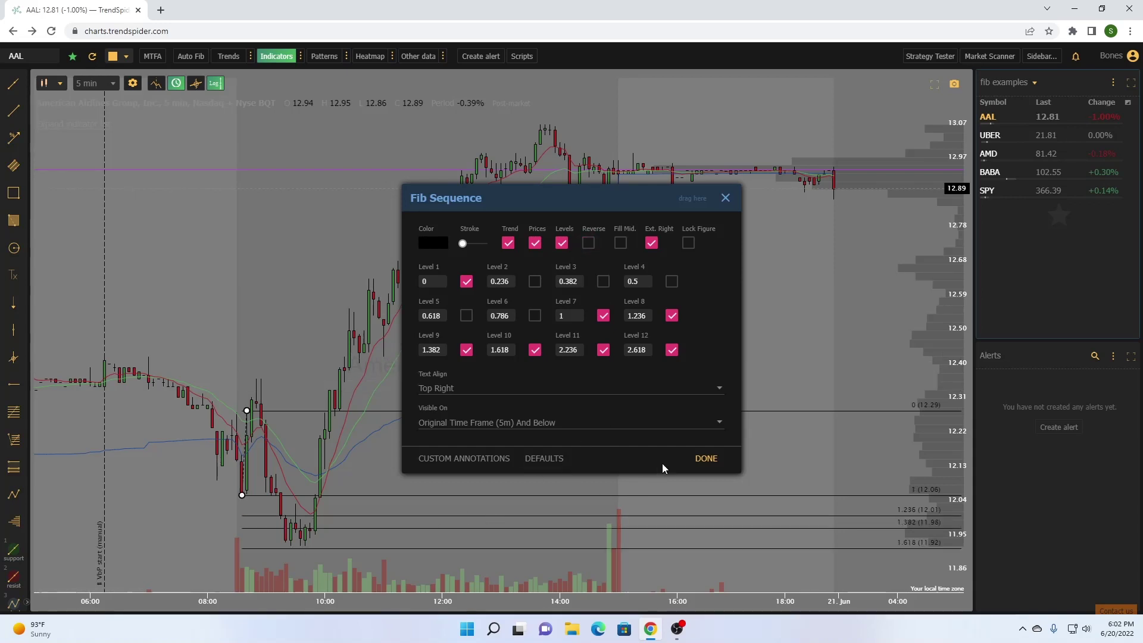
click(696, 459)
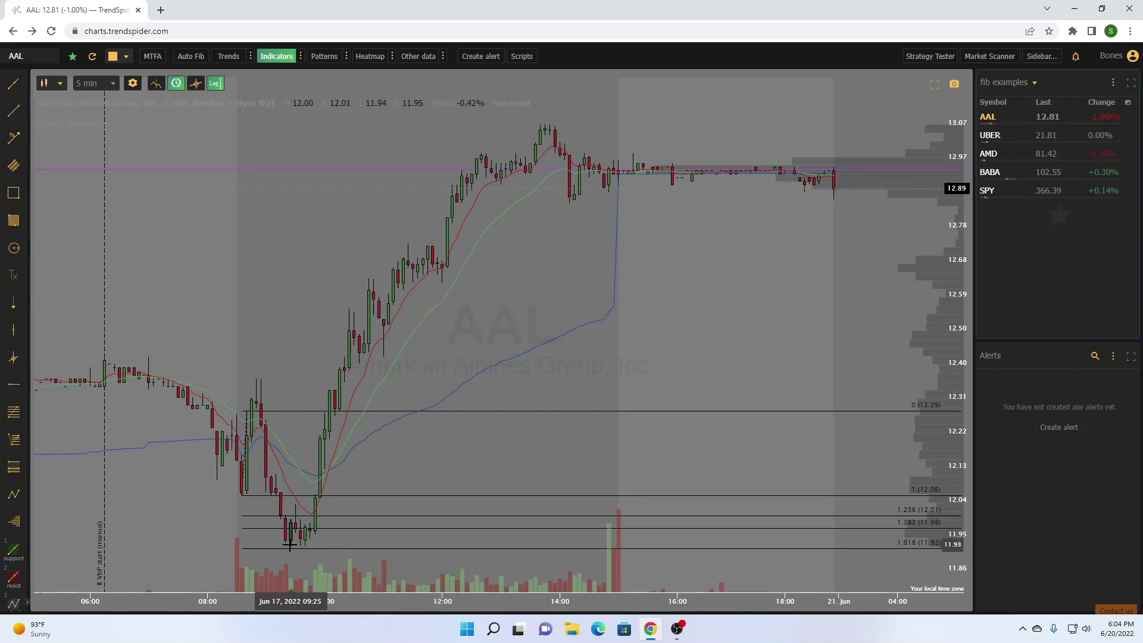
Untick Reverse in the AAL Fib Sequence properties so levels rise to 12.65 again
right_click(336, 547)
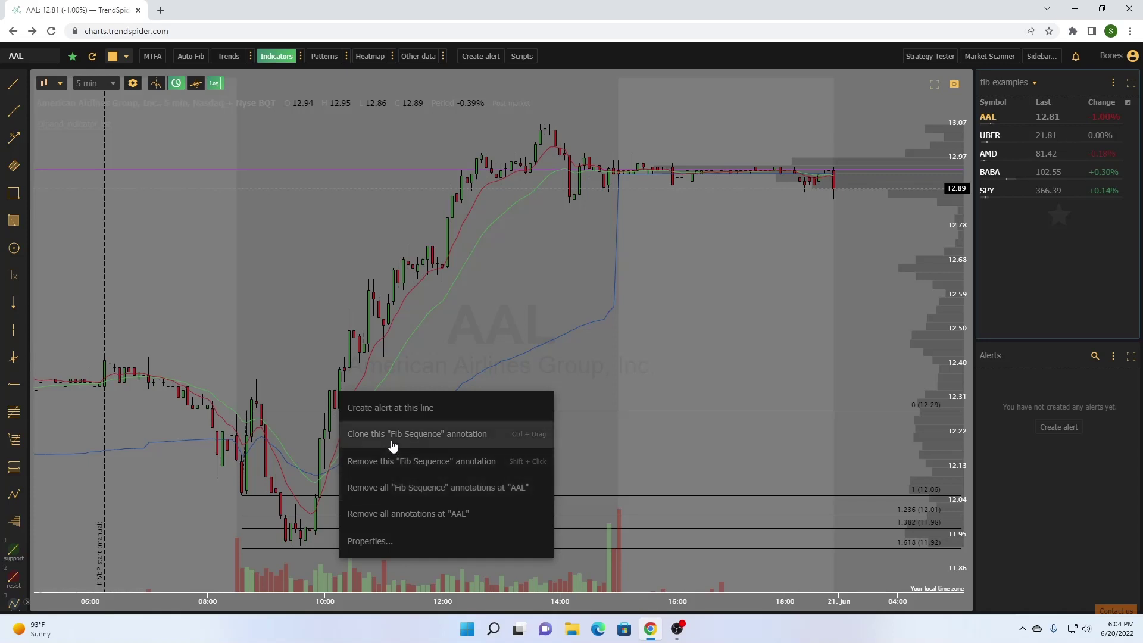
click(381, 541)
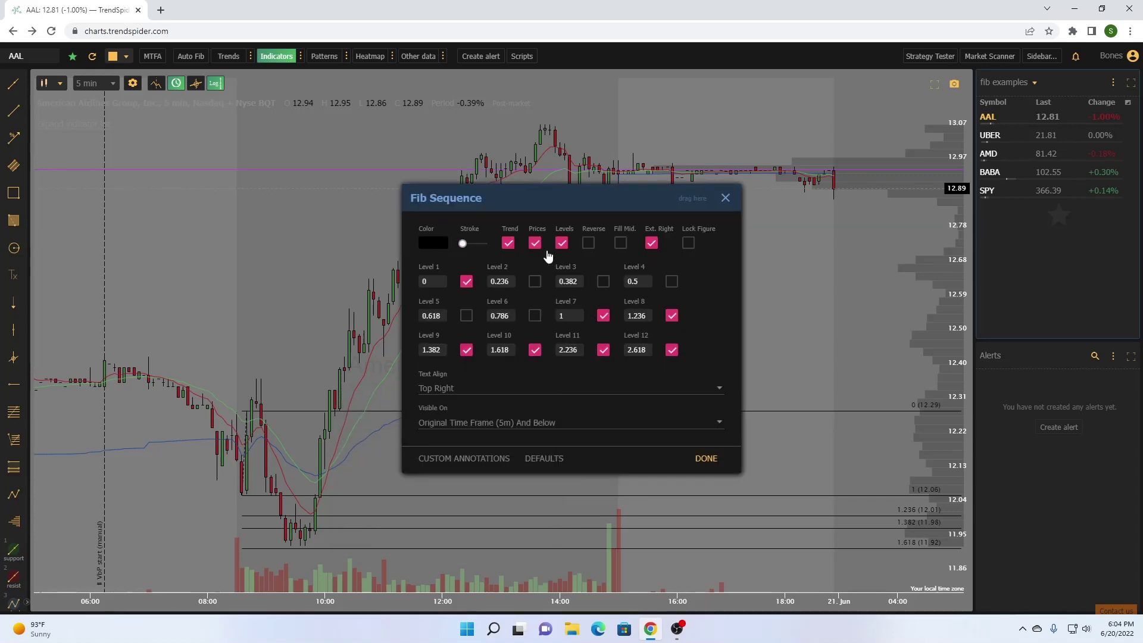
click(589, 243)
click(706, 458)
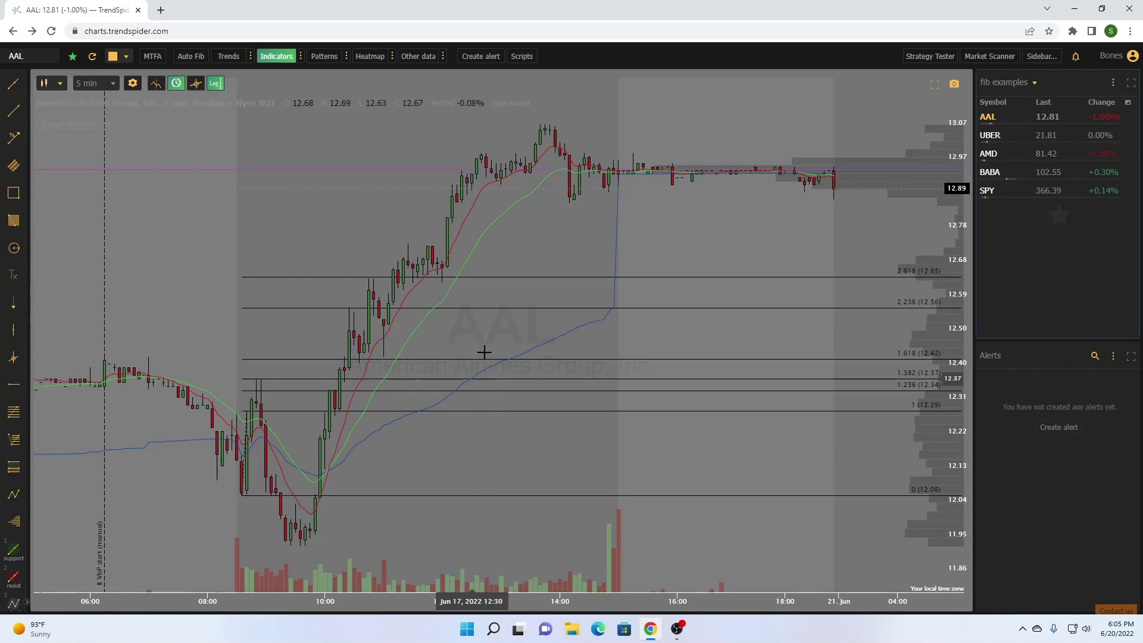
Load UBER's 5-minute chart from the 'fib examples' watchlist
click(1042, 138)
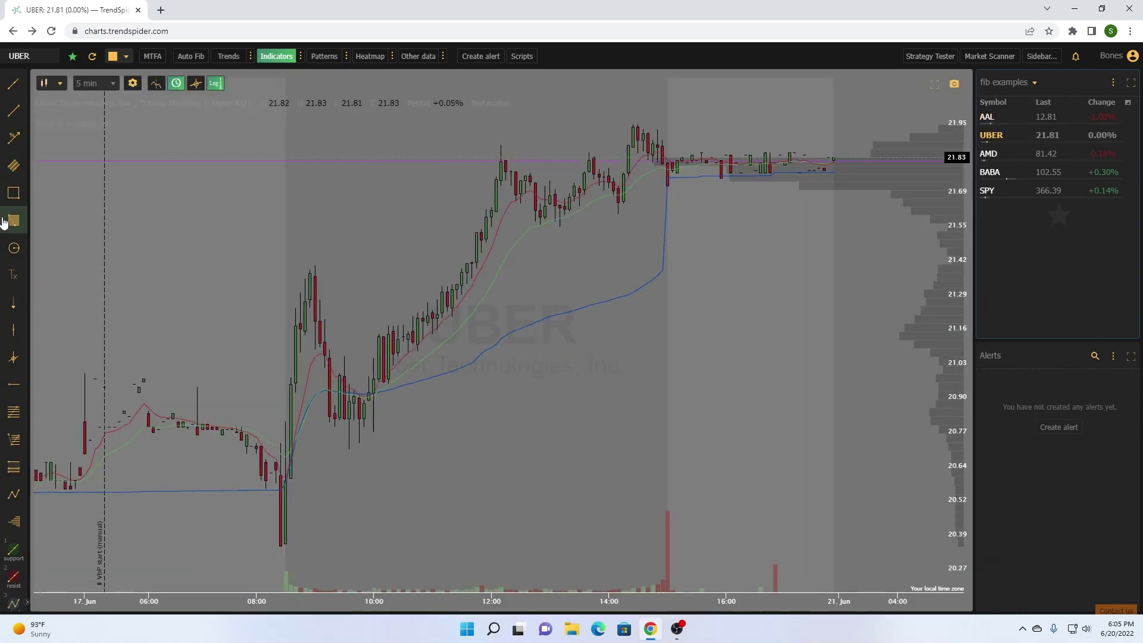
Place a Fib Sequence on UBER from the 08:35 low at 20.37 to 20.98
click(13, 412)
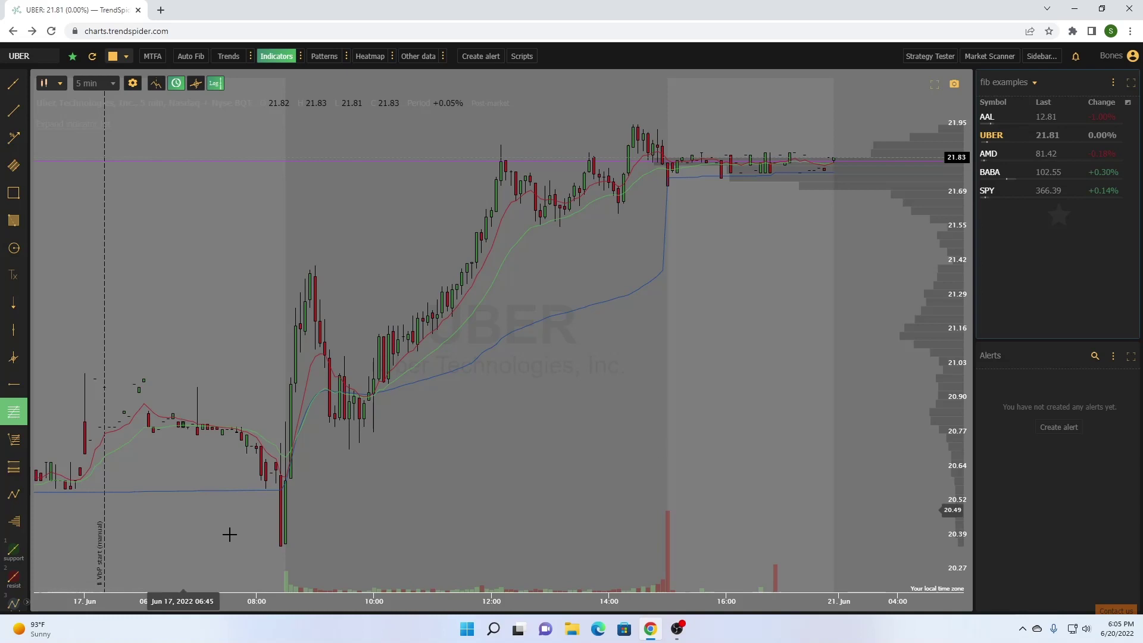
click(286, 543)
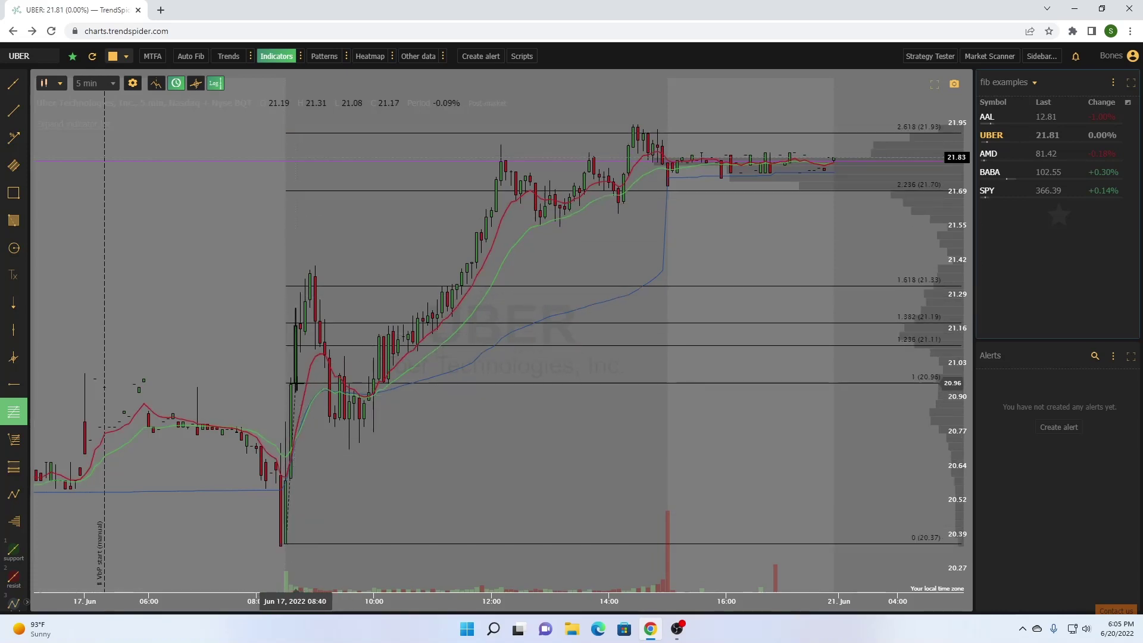
click(286, 378)
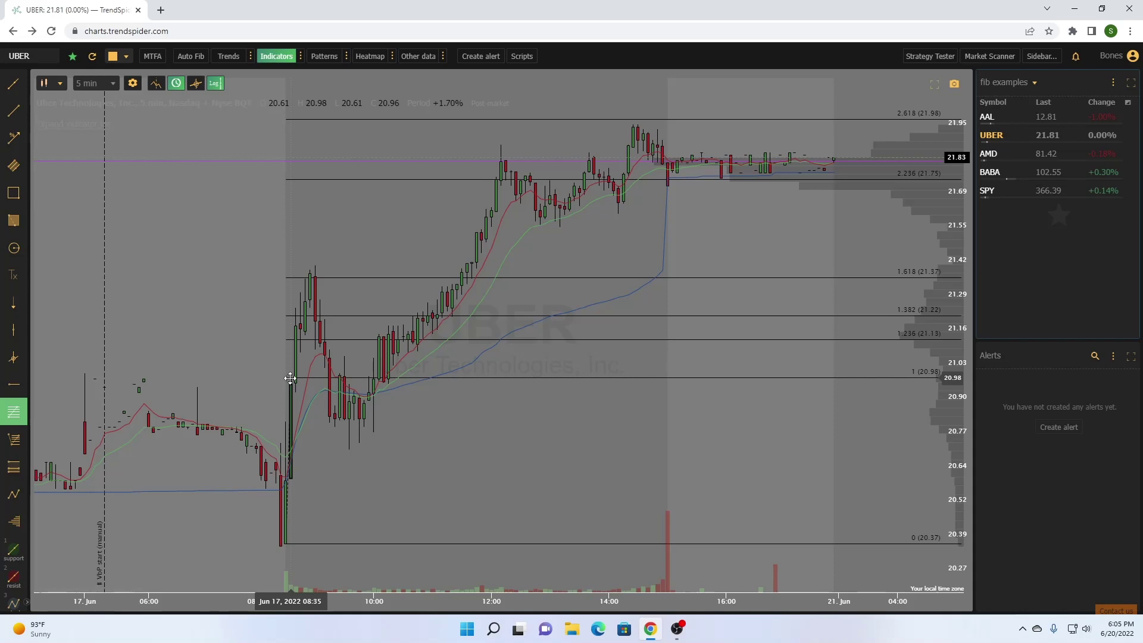
click(290, 379)
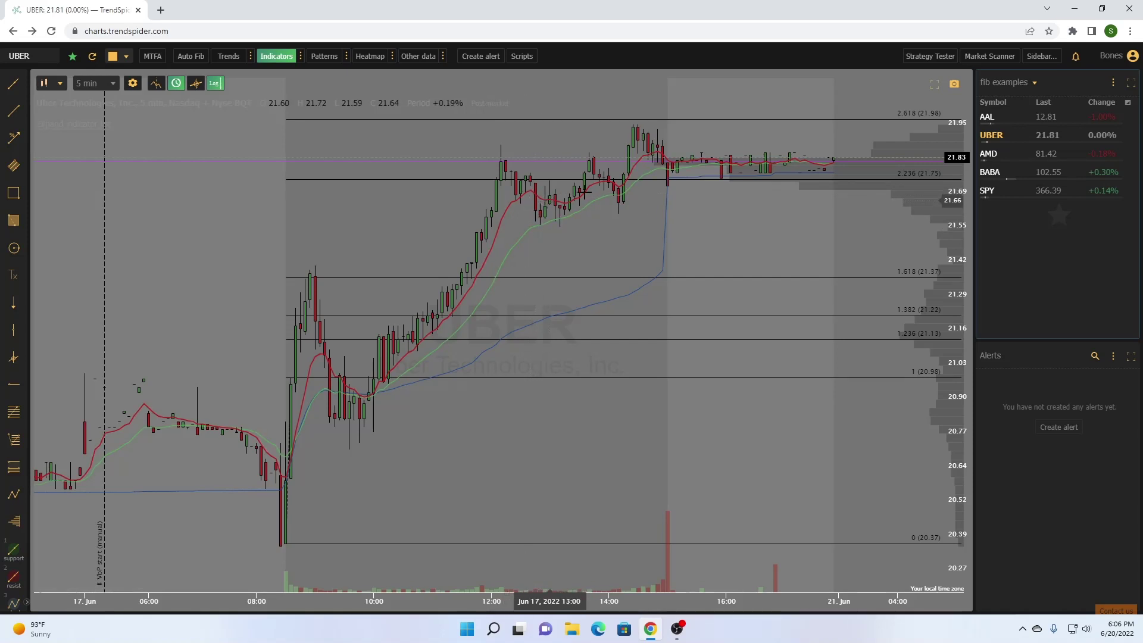
Switch the chart from UBER to AMD in the watchlist
click(1009, 157)
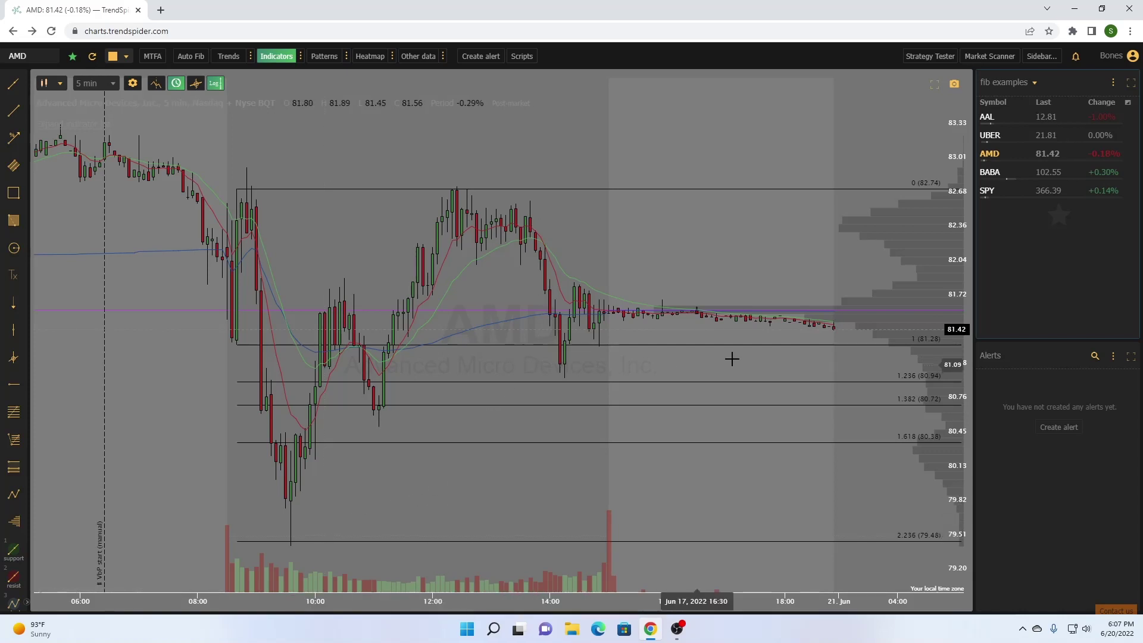
Load the BABA chart to review its downward Fib Sequence from 112.75
click(1065, 179)
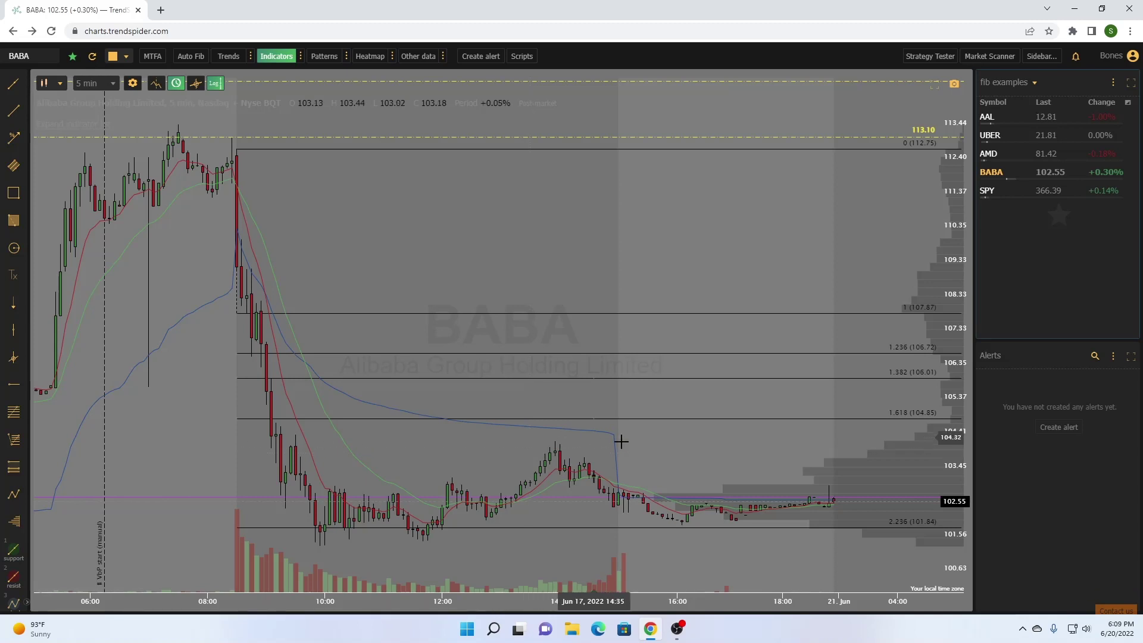
Load SPY's 5-minute chart from the watchlist
click(1047, 191)
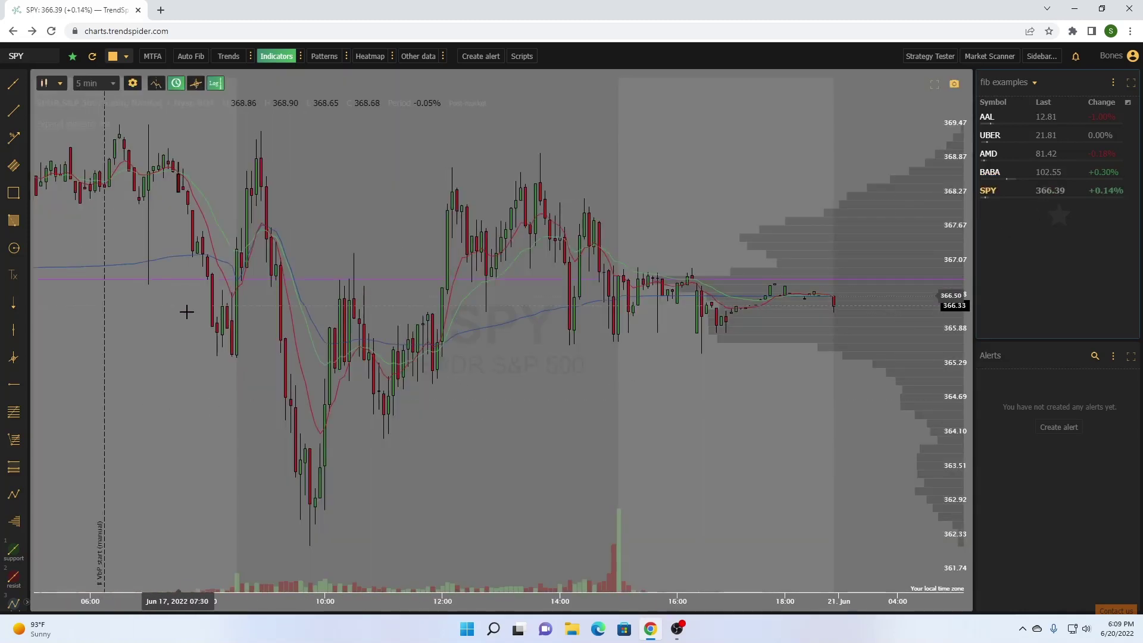
Draw a Fib Sequence on SPY from the 365.43 low up to 368.69
click(7, 418)
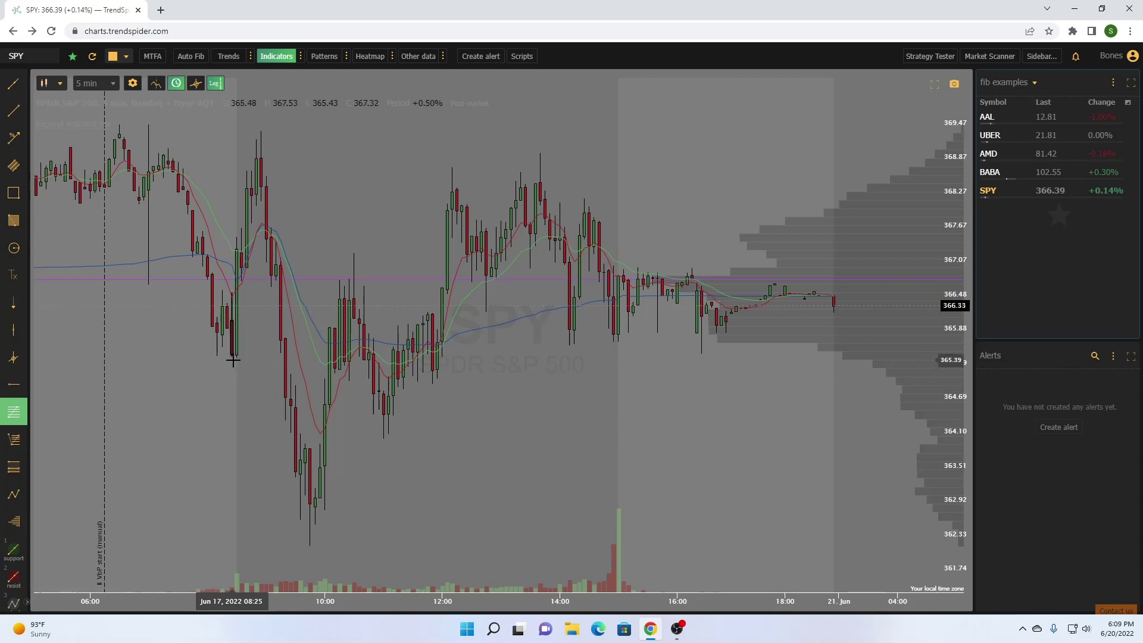
mouse_move(233, 359)
mouse_down()
mouse_move(255, 288)
mouse_move(248, 173)
mouse_move(241, 189)
mouse_move(252, 167)
mouse_up()
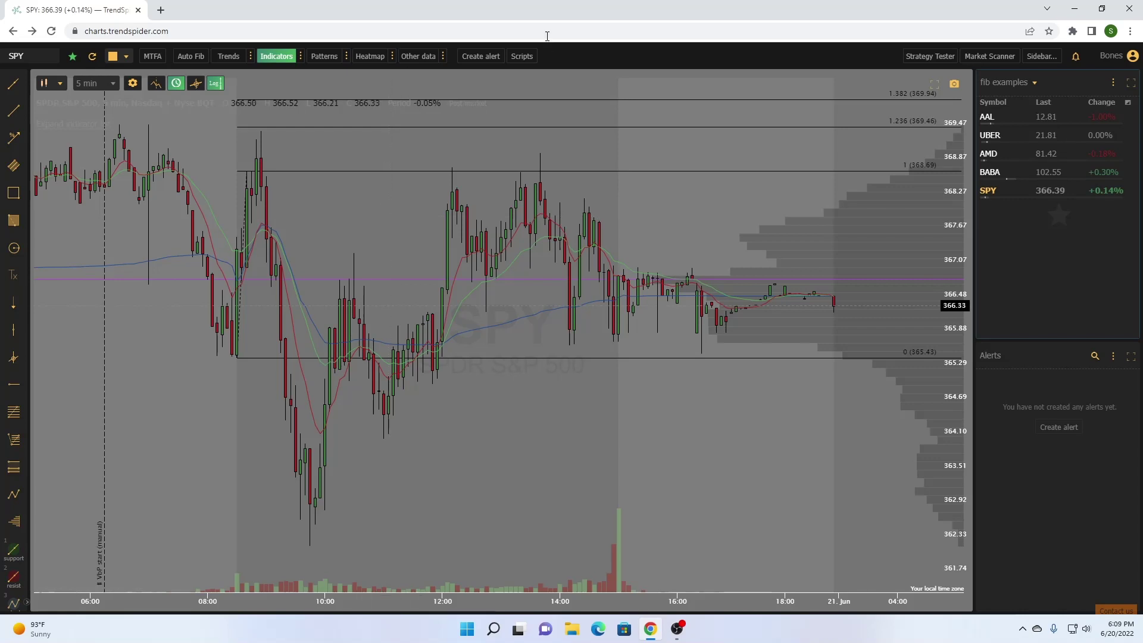
Reverse the SPY Fib Sequence in its properties so extensions project down to 361.40
right_click(536, 127)
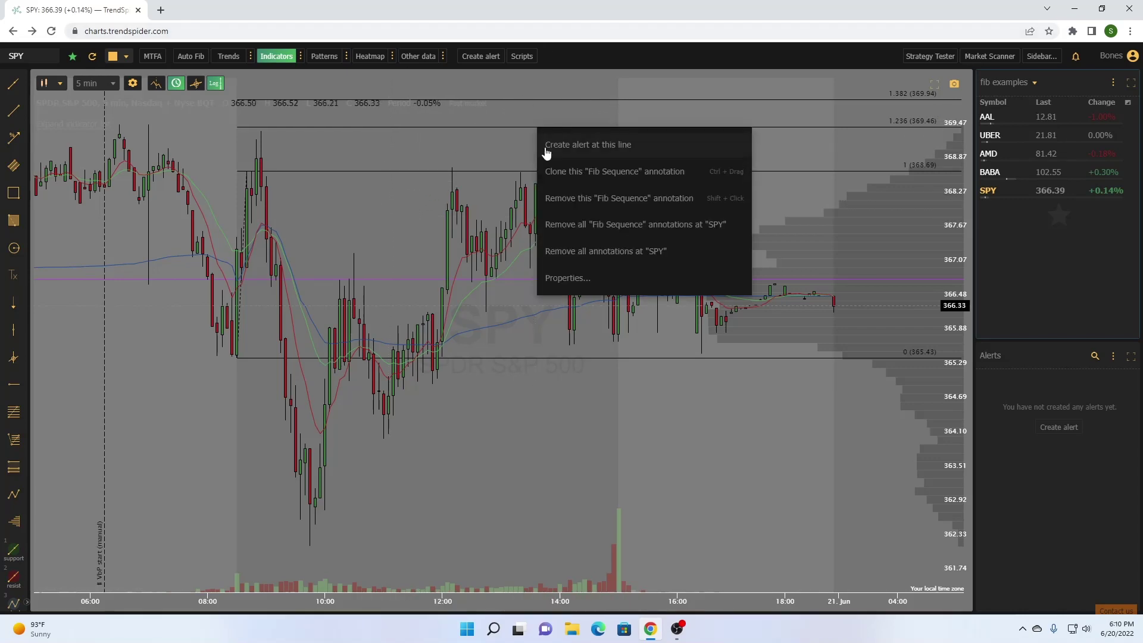
click(567, 278)
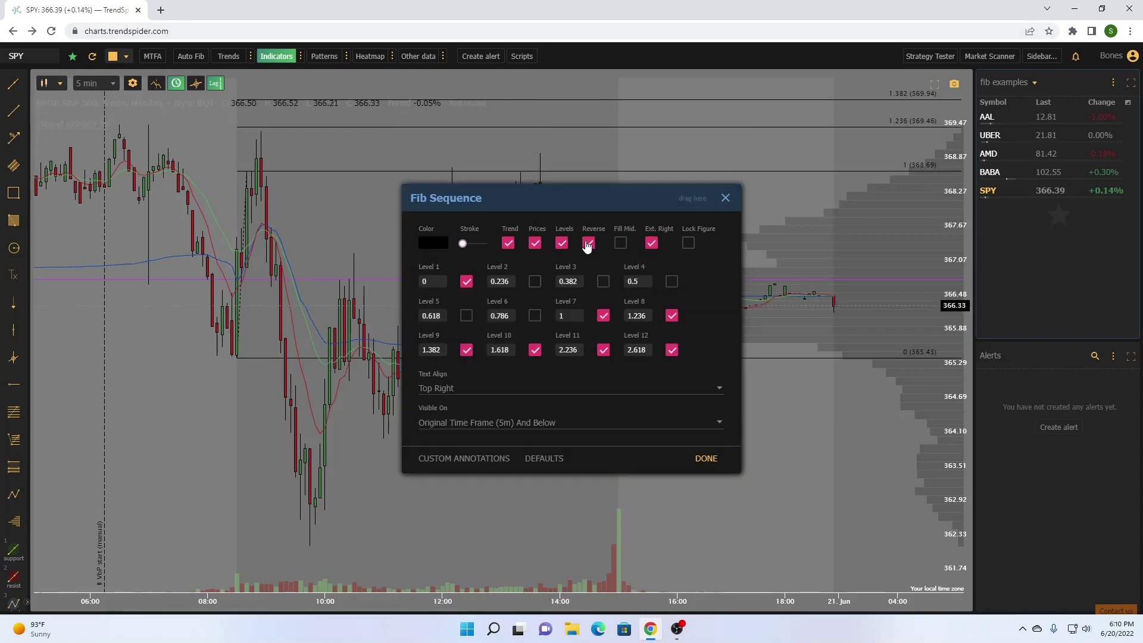
click(706, 460)
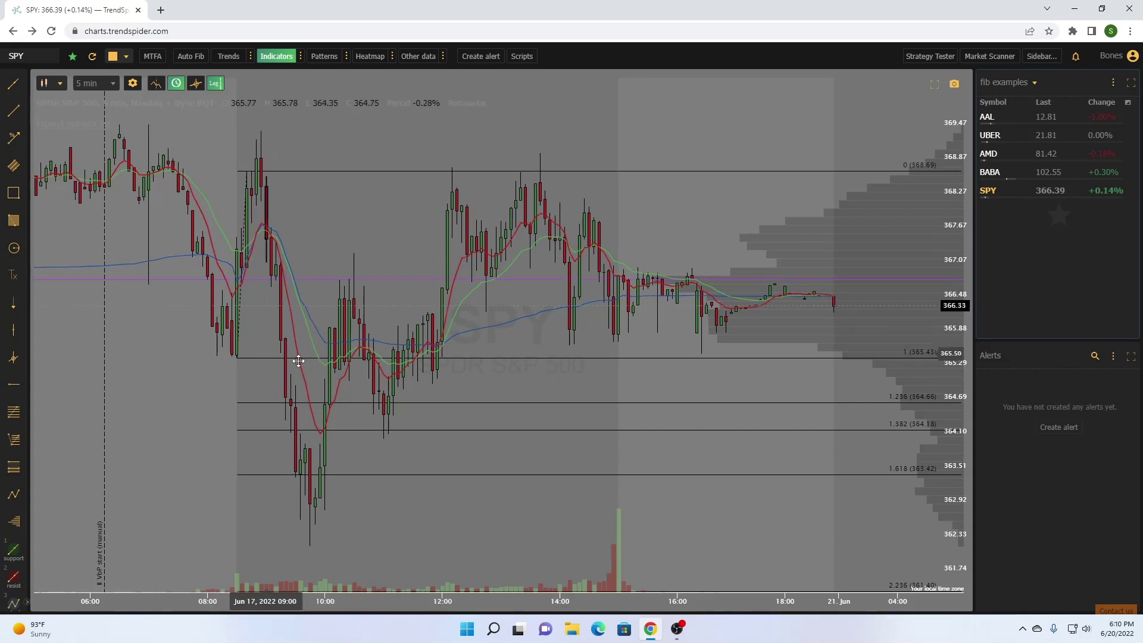
drag(298, 361, 372, 374)
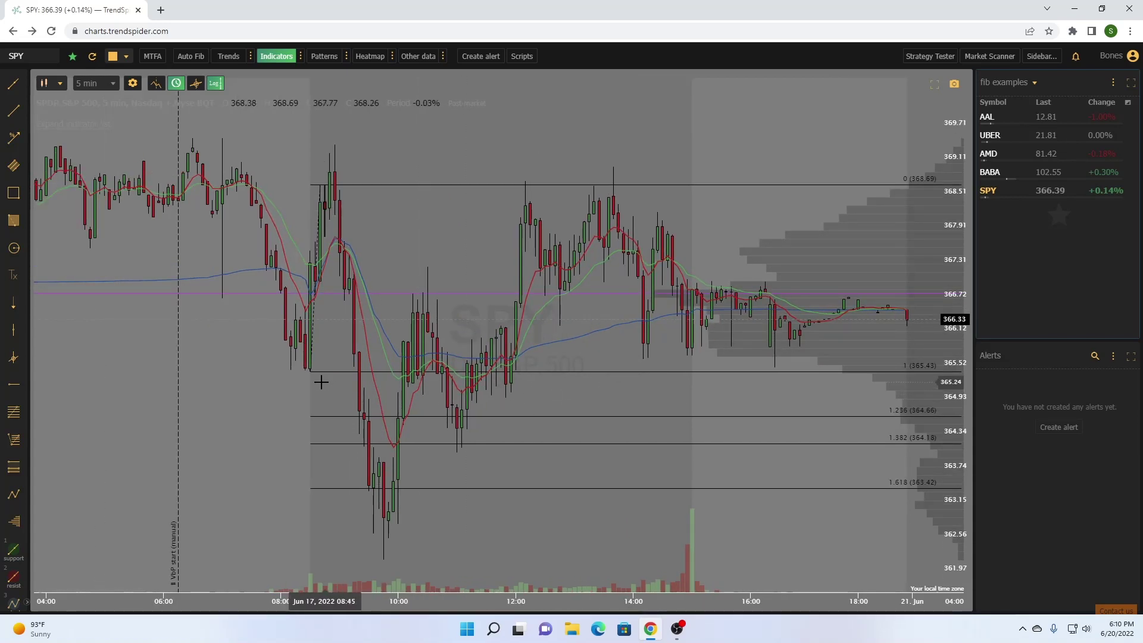